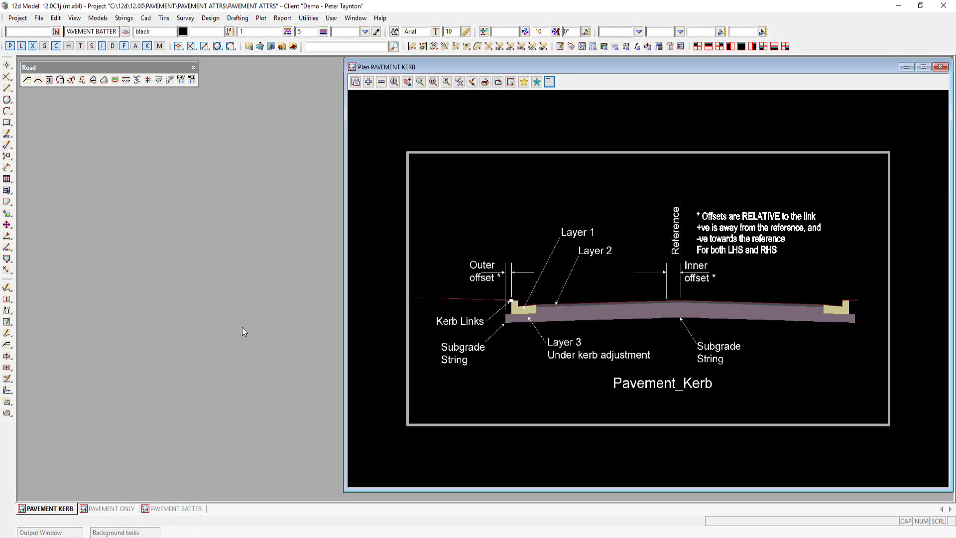
- Open the MTF Snippet Pavement Manager, move it beside the plan view and enlarge it
{"action": "left_click", "coordinate": [181, 80]}
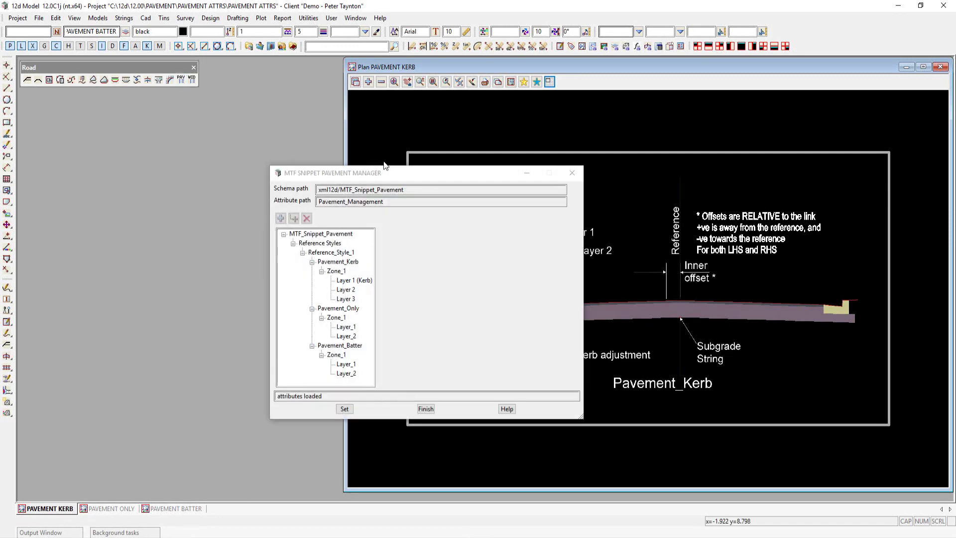
{"action": "mouse_move", "coordinate": [390, 172]}
{"action": "left_mouse_down"}
{"action": "mouse_move", "coordinate": [213, 138]}
{"action": "mouse_move", "coordinate": [145, 99]}
{"action": "left_mouse_up"}
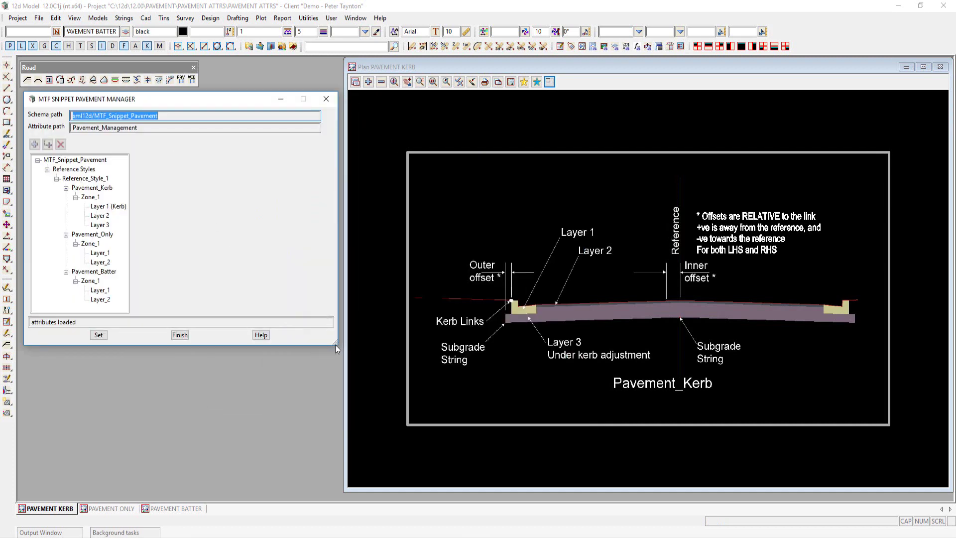
{"action": "left_click_drag", "start_coordinate": [336, 345], "coordinate": [326, 472]}
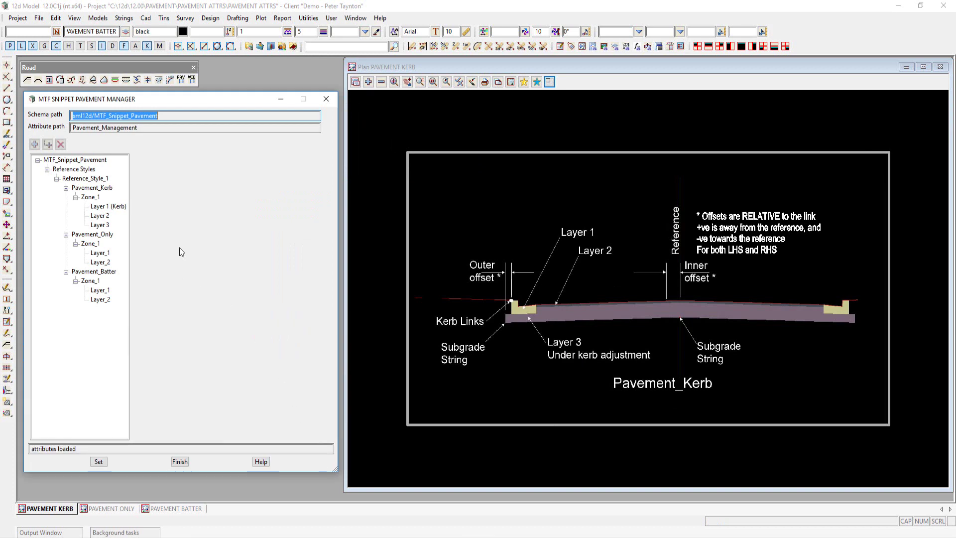
- Check the addable reference styles without adding any, then view Reference_Style_1: model PAVEMENT, offset 0.001
{"action": "left_click", "coordinate": [70, 172]}
{"action": "left_click", "coordinate": [48, 144]}
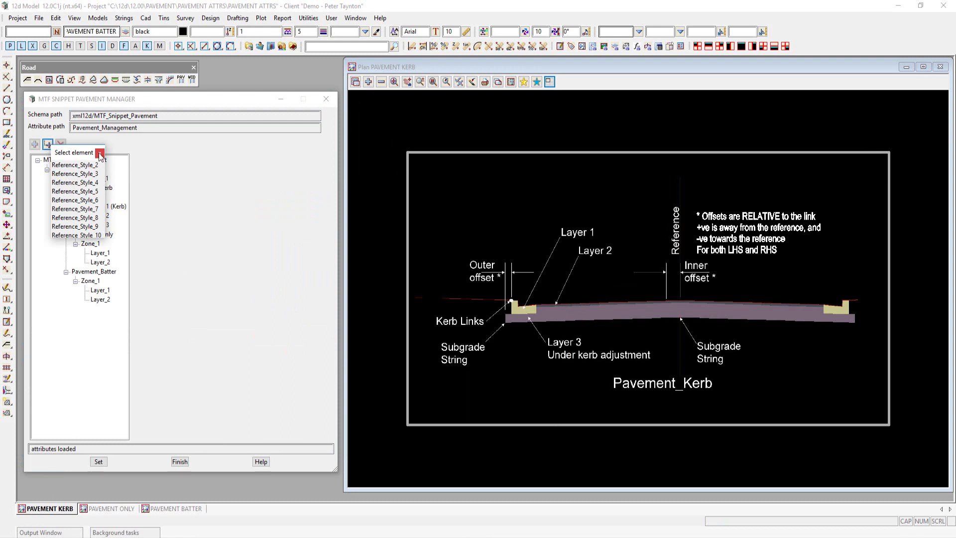
{"action": "left_click", "coordinate": [100, 153]}
{"action": "left_click", "coordinate": [83, 179]}
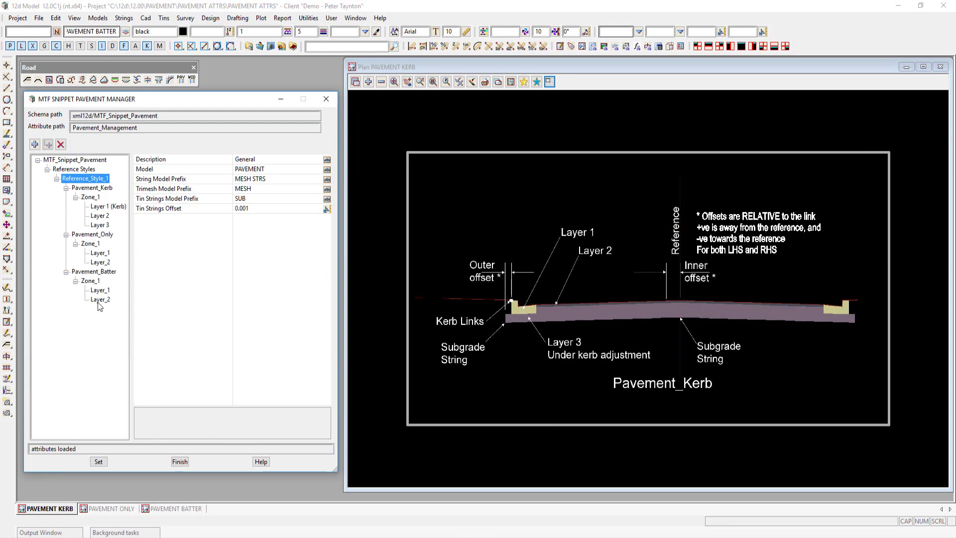
{"action": "left_click", "coordinate": [88, 189]}
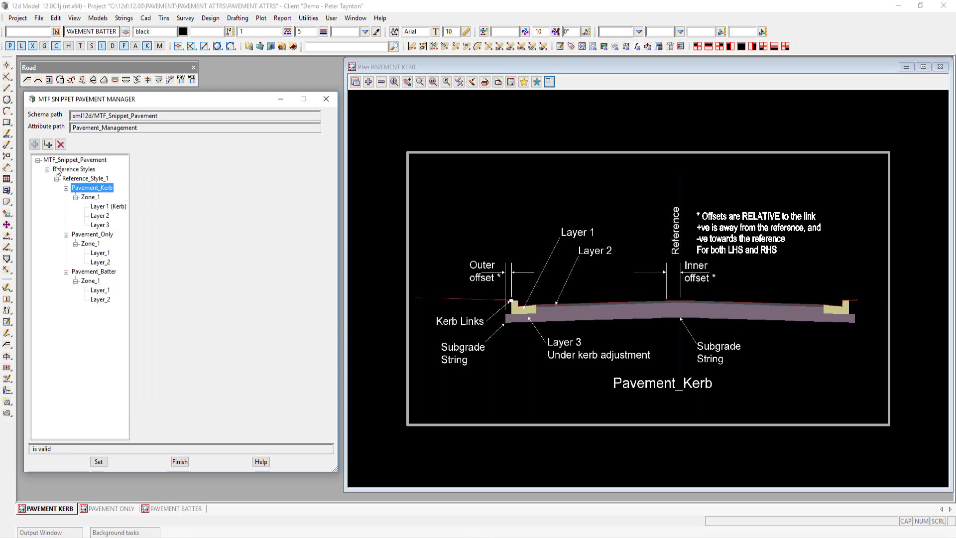
{"action": "left_click", "coordinate": [48, 144]}
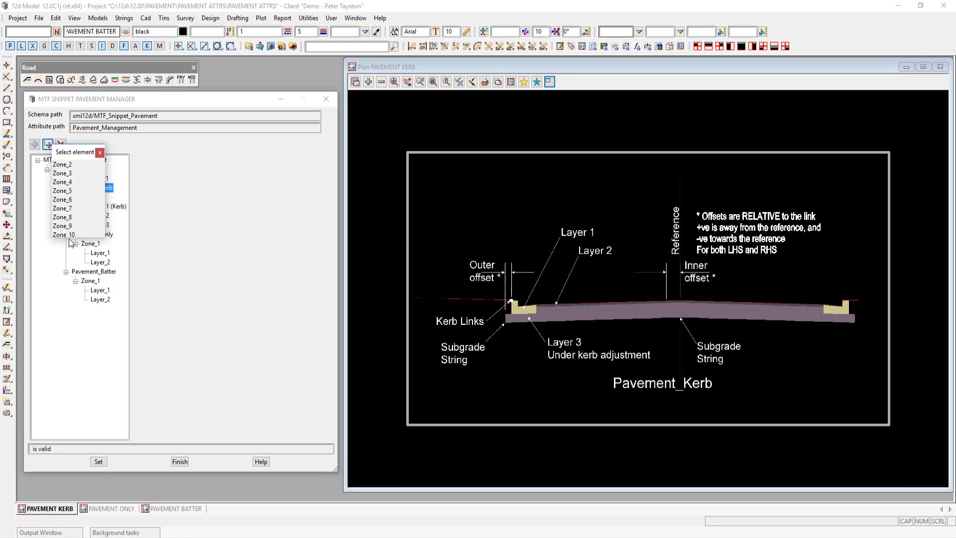
{"action": "left_click", "coordinate": [99, 155]}
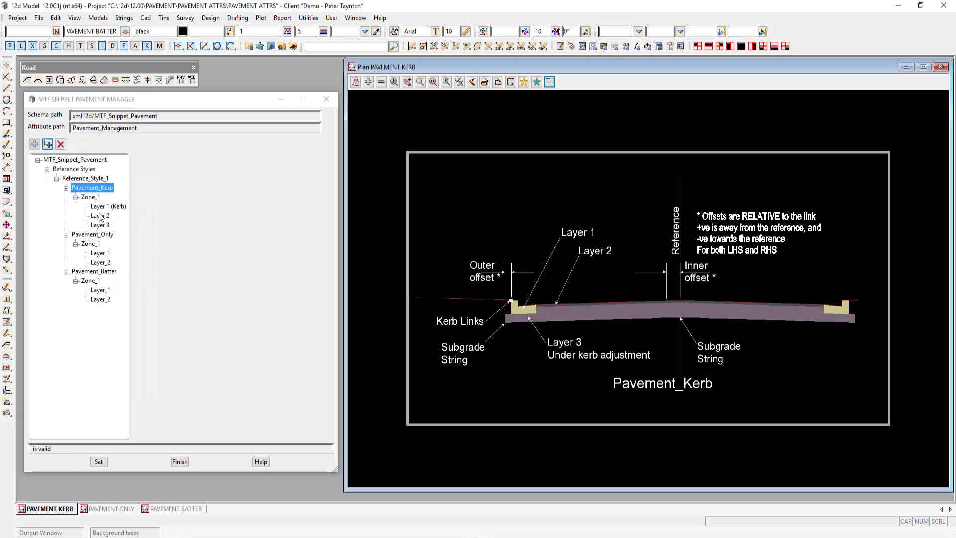
{"action": "left_click", "coordinate": [48, 145]}
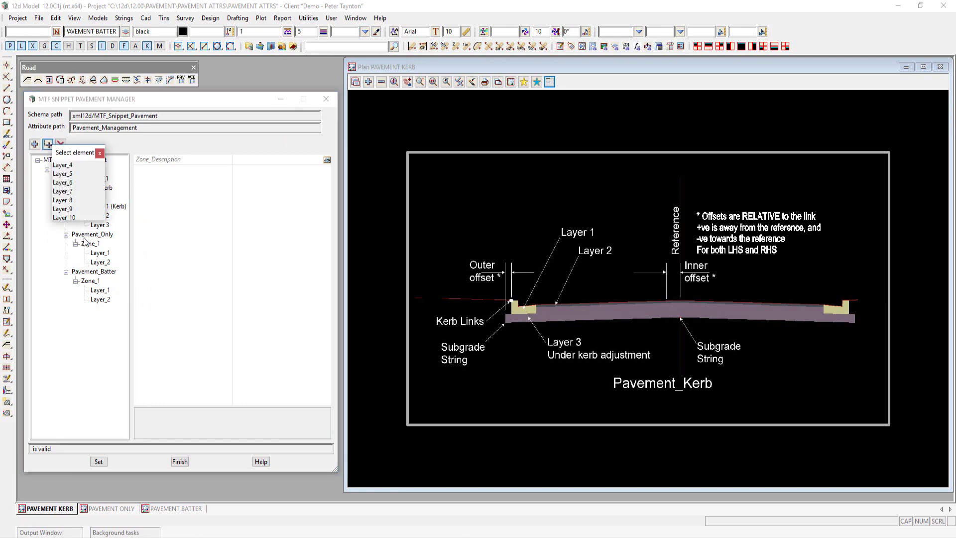
{"action": "left_click", "coordinate": [100, 154]}
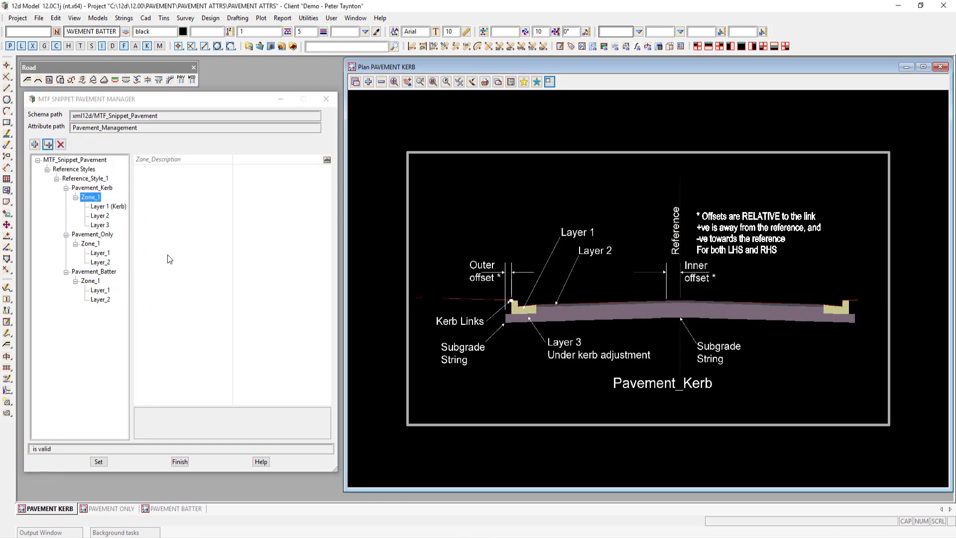
{"action": "left_click", "coordinate": [84, 179]}
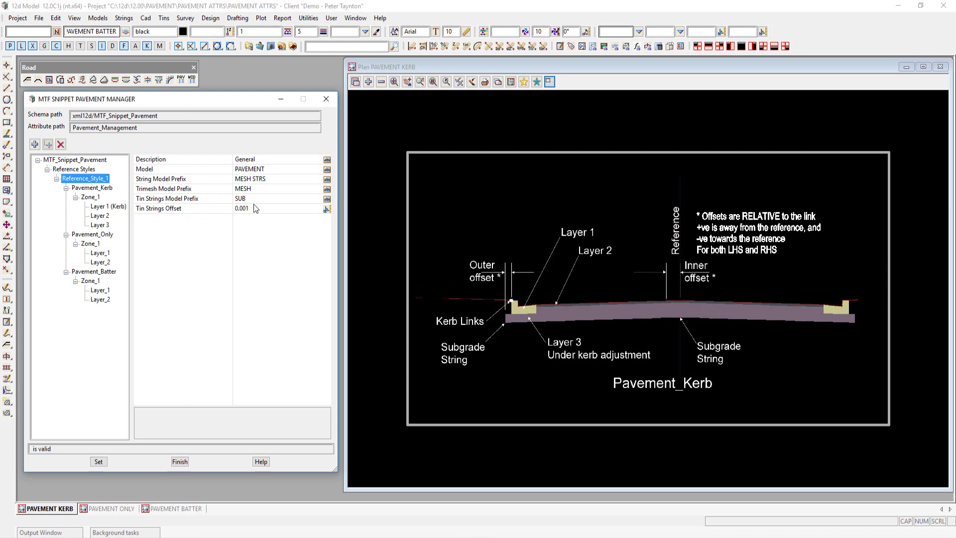
{"action": "left_click", "coordinate": [258, 186]}
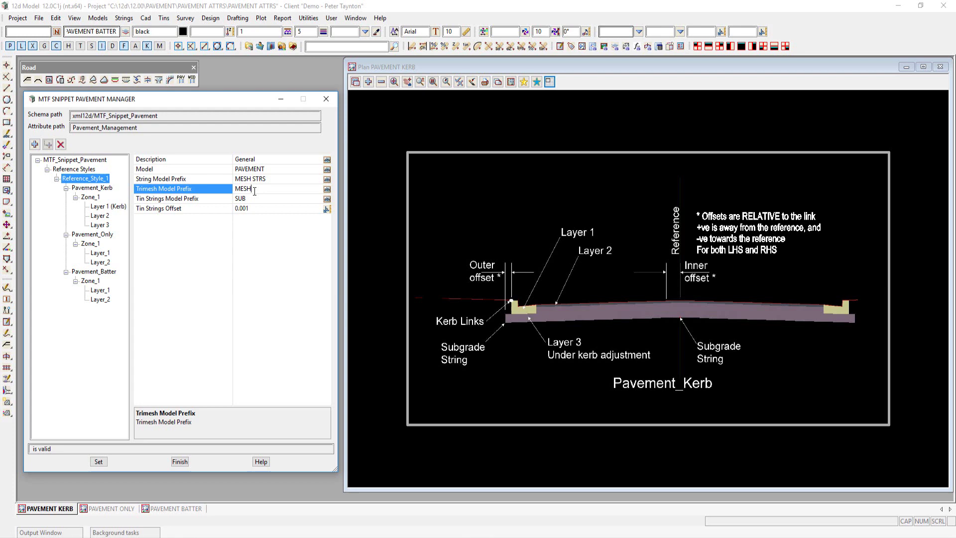
{"action": "left_click", "coordinate": [273, 170]}
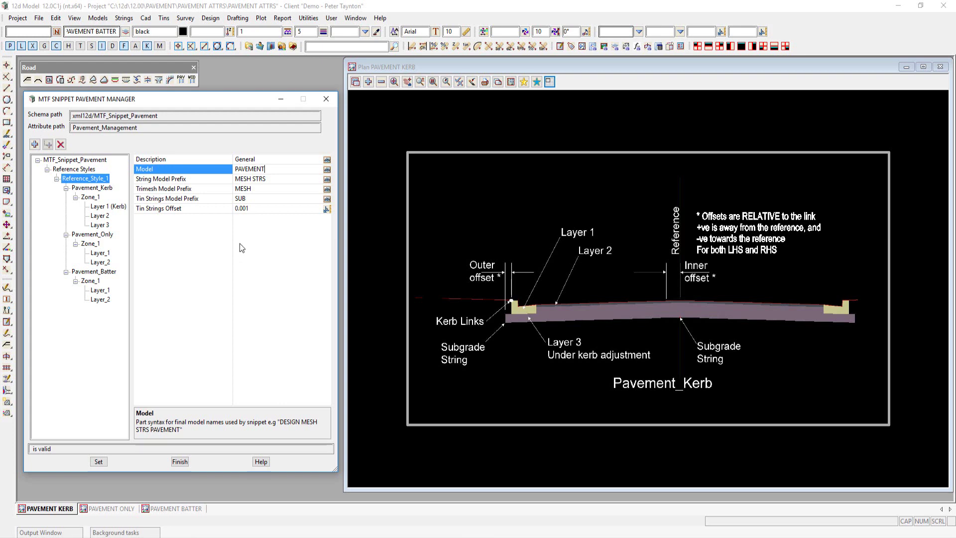
{"action": "left_click", "coordinate": [249, 199]}
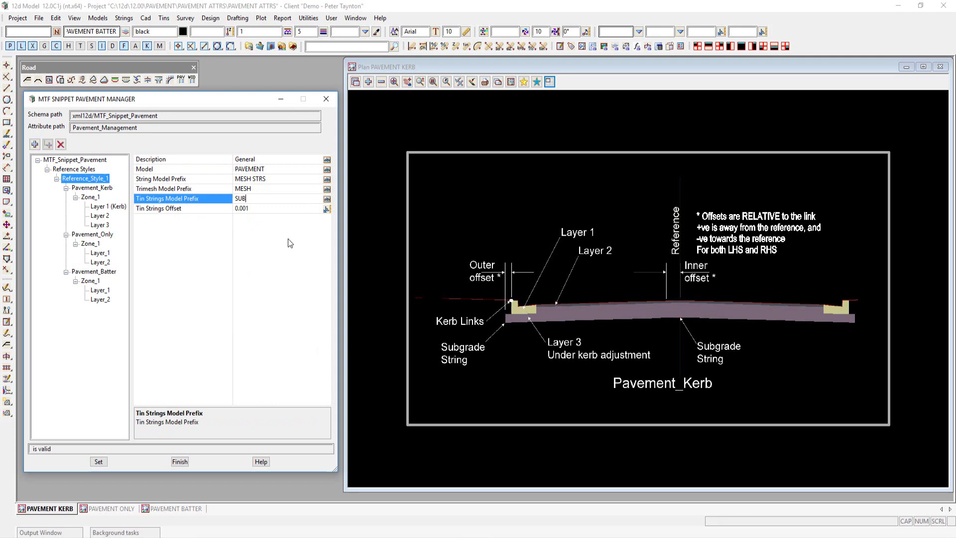
- Expand Pavement_Kerb > Zone_1 to show Layer 1 Kerb Profile: trimesh KB0, depth -0.2, offset 0.15
{"action": "left_click", "coordinate": [92, 188]}
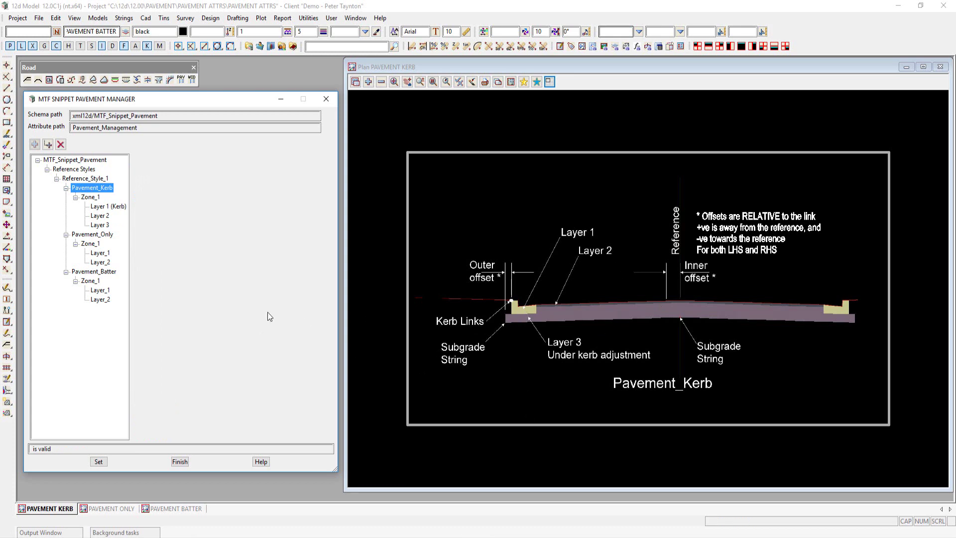
{"action": "left_click", "coordinate": [93, 198]}
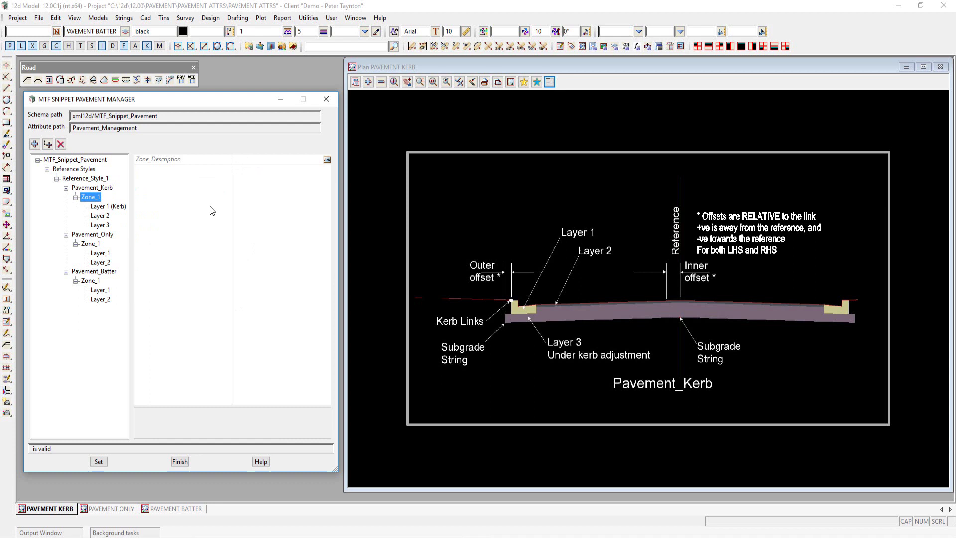
{"action": "left_click", "coordinate": [99, 207]}
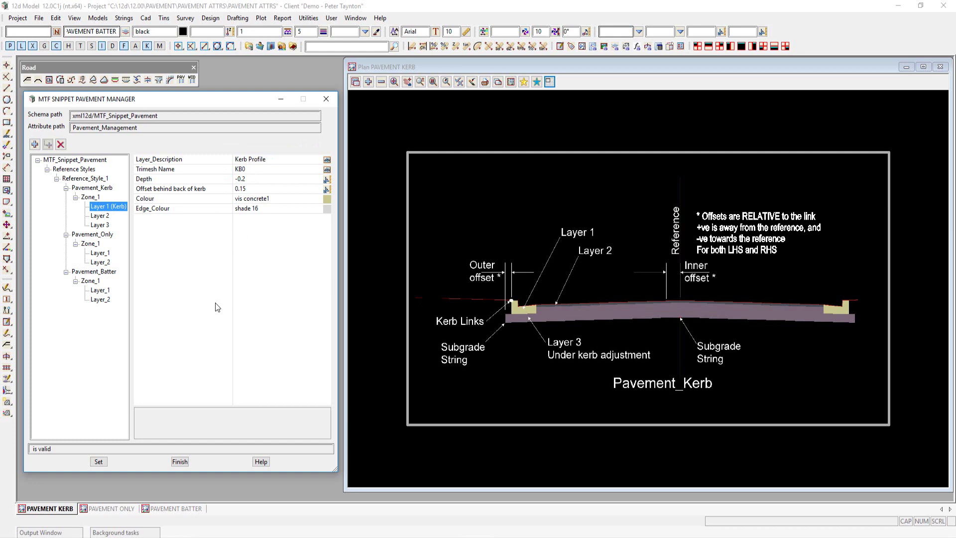
{"action": "left_click", "coordinate": [252, 171]}
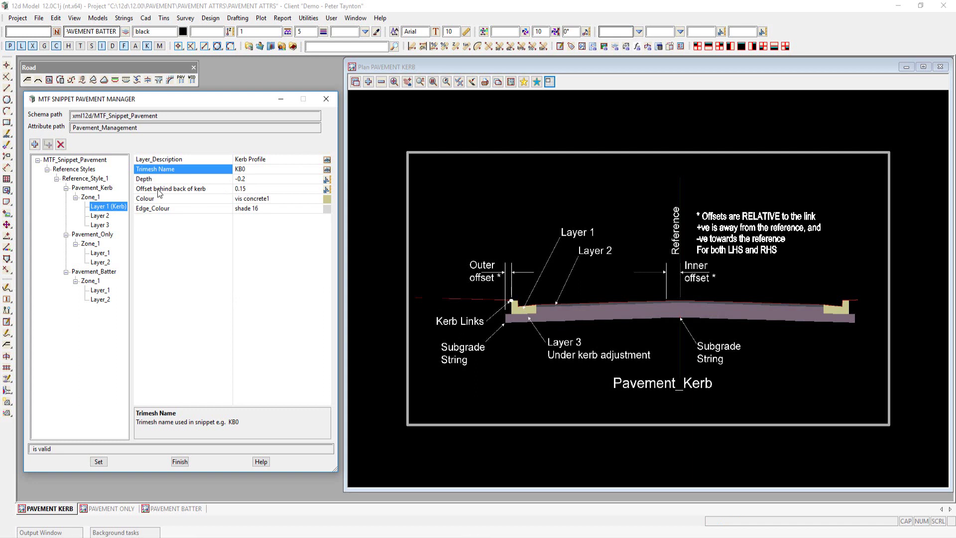
{"action": "left_click", "coordinate": [255, 188]}
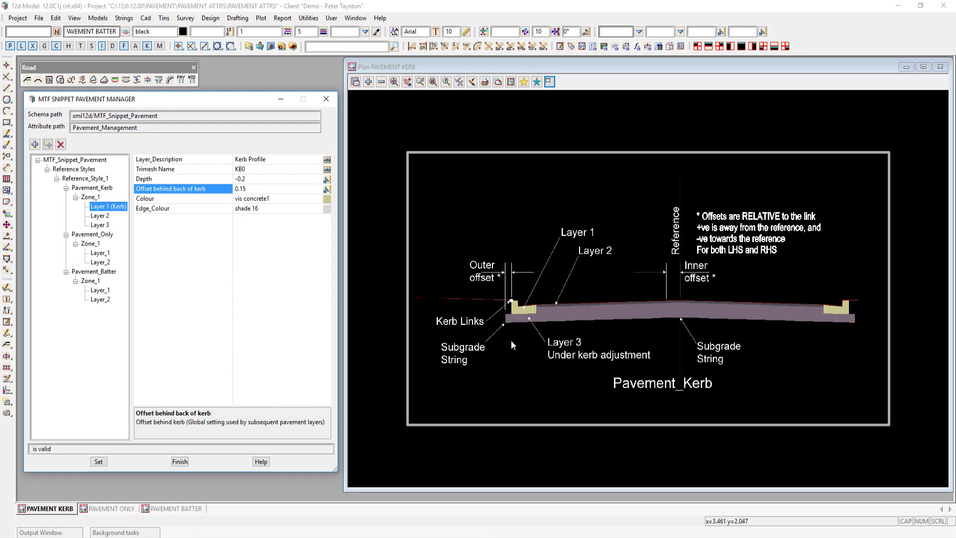
{"action": "left_click", "coordinate": [281, 198]}
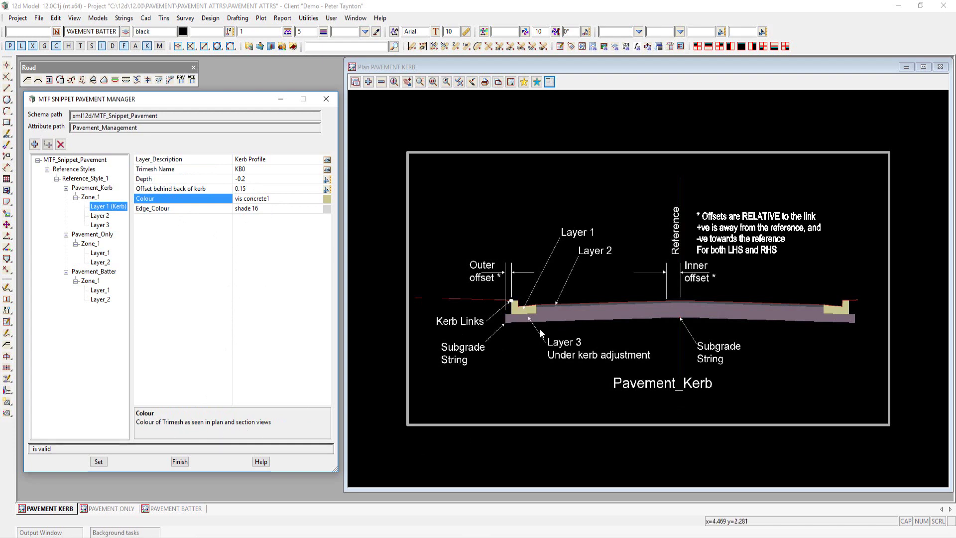
{"action": "left_click", "coordinate": [262, 209]}
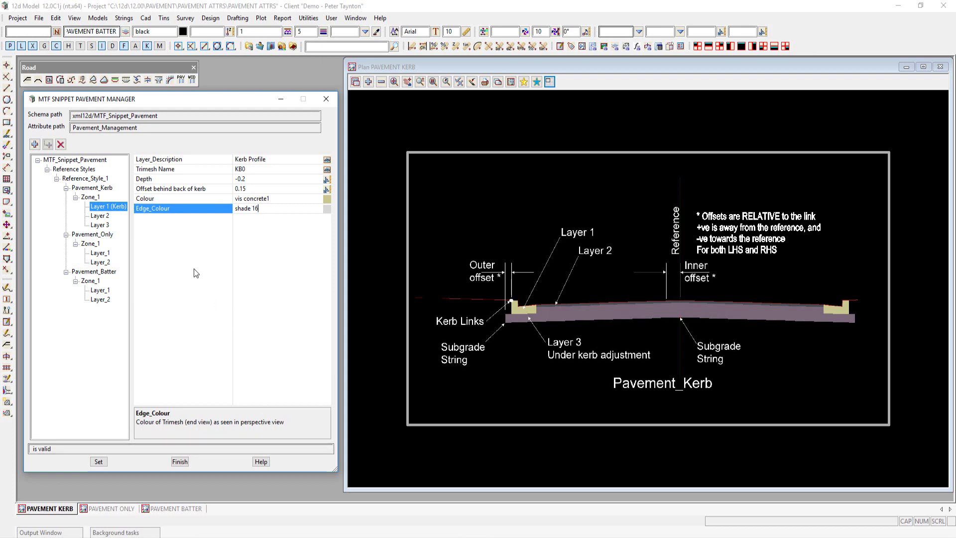
- Select Zone_1's Layer 2 to view its Wearing Surface attributes (WC50, depth -0.05)
{"action": "left_click", "coordinate": [100, 216]}
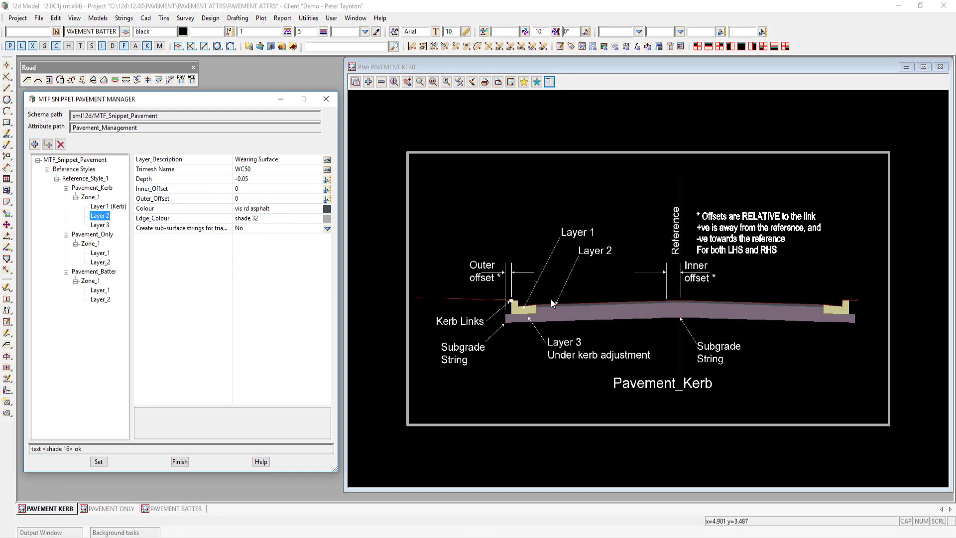
- View Layer 3's Base Layer attributes (BASE, depth -0.35, vis granular1), dismissing the add-layer list
{"action": "left_click", "coordinate": [99, 225]}
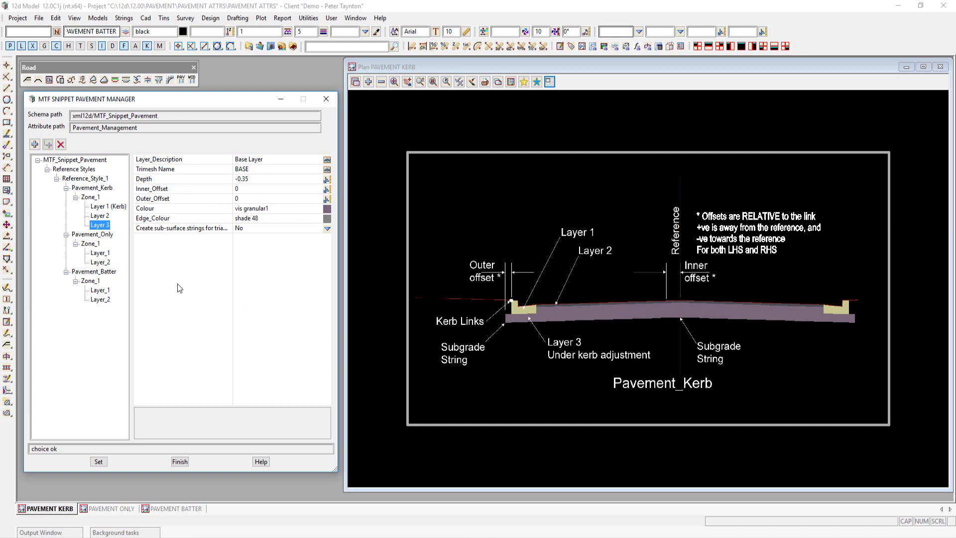
{"action": "left_click", "coordinate": [34, 144]}
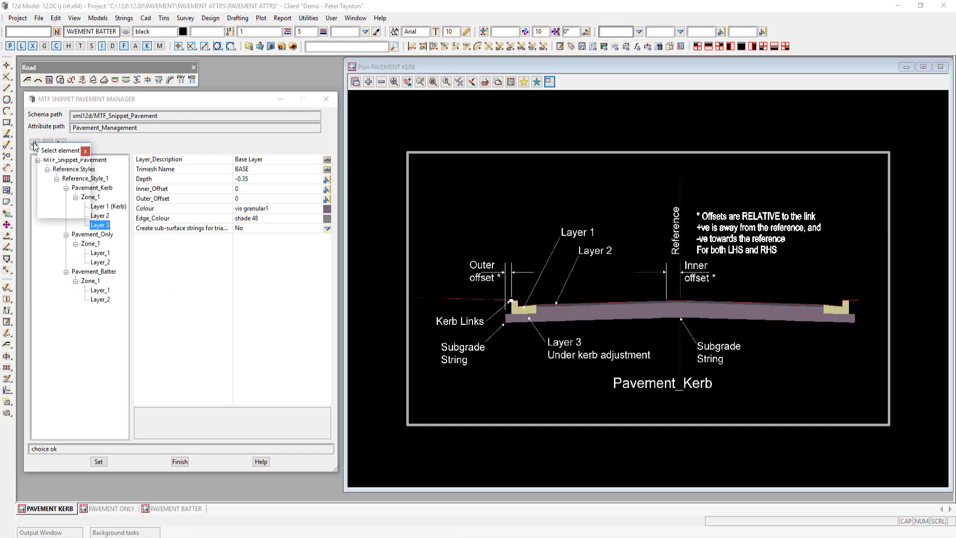
{"action": "left_click", "coordinate": [85, 151]}
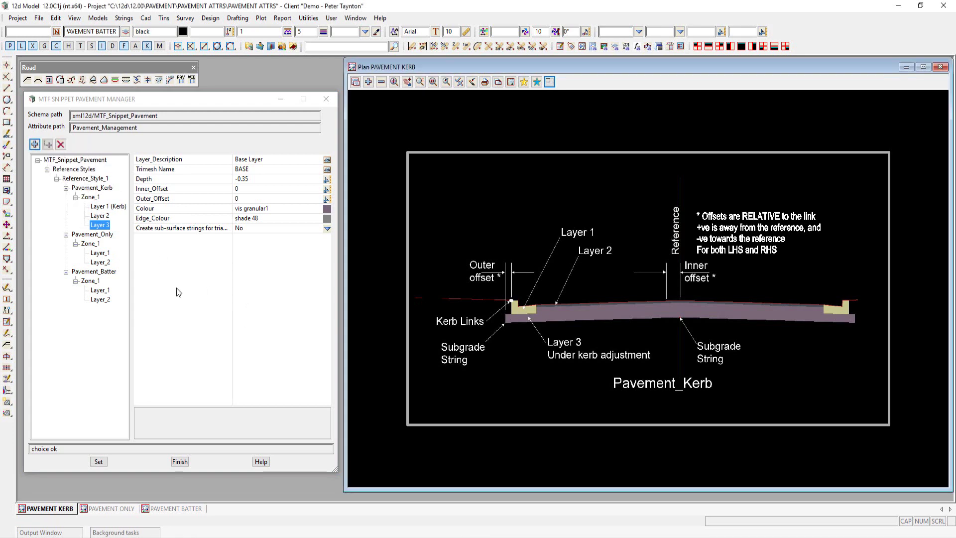
- Show the PAVEMENT ONLY diagram and step through Zone_1's Layer_1 and Layer_2 (BASE, depth -0.35)
{"action": "left_click", "coordinate": [110, 508]}
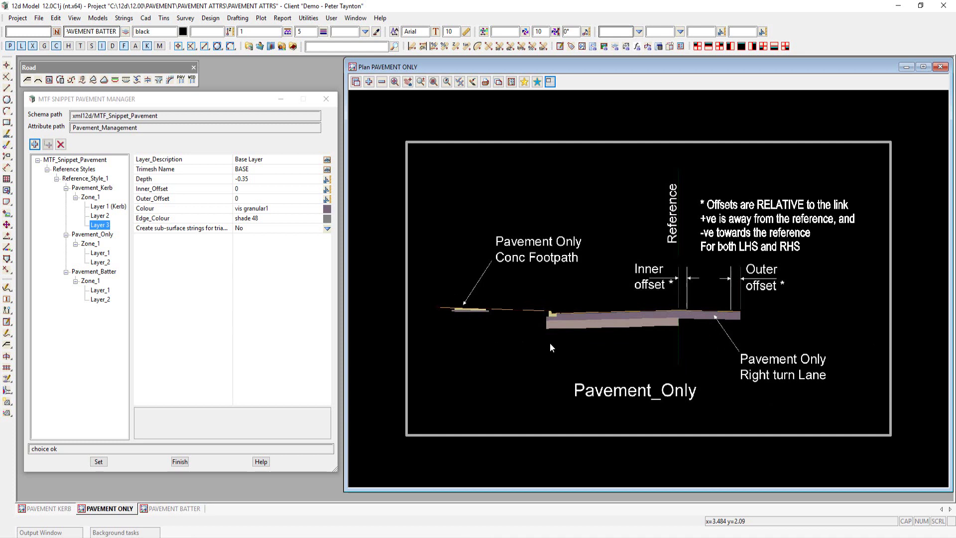
{"action": "left_click", "coordinate": [88, 244]}
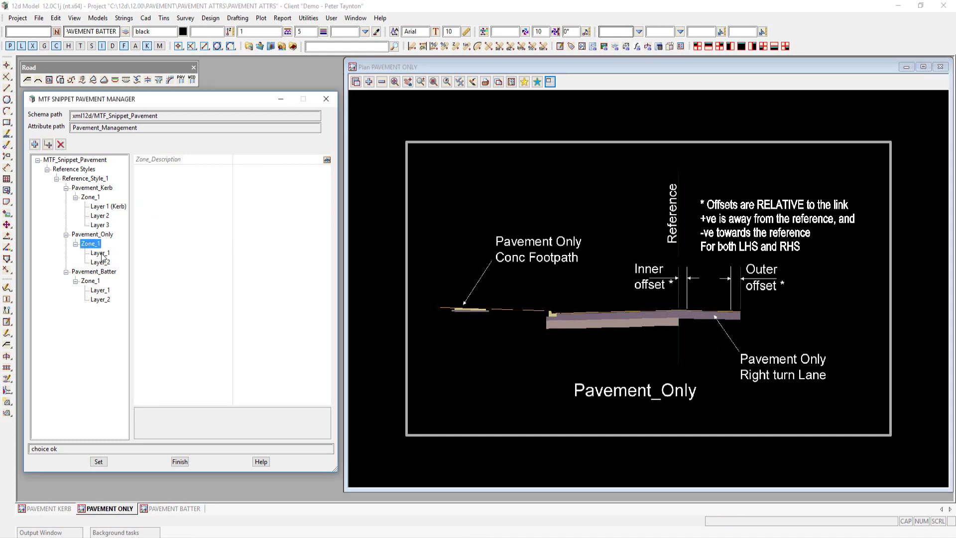
{"action": "left_click", "coordinate": [100, 252]}
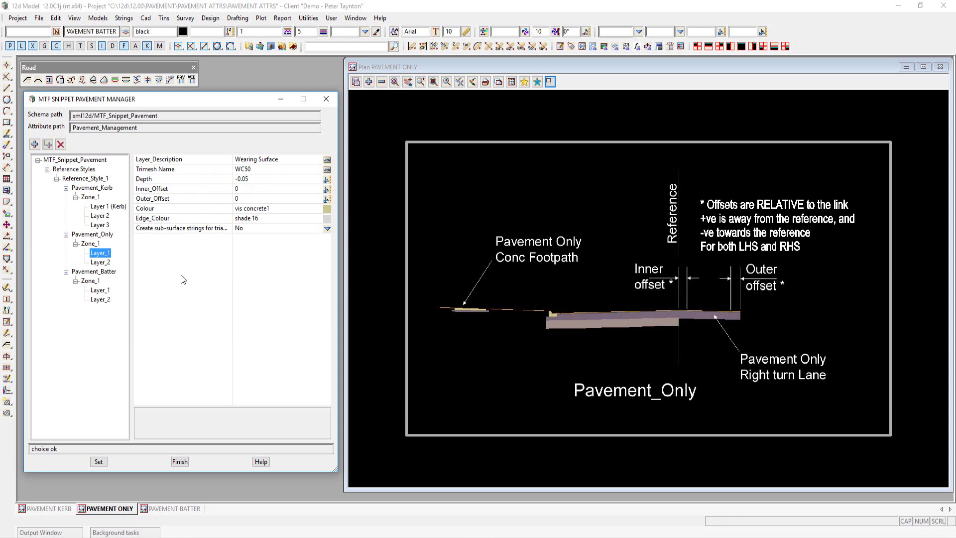
{"action": "left_click", "coordinate": [98, 263]}
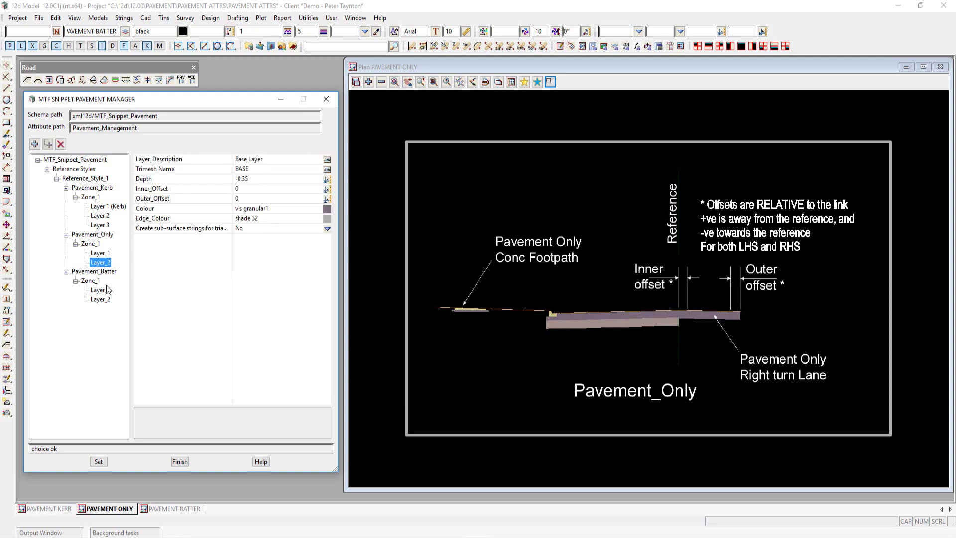
- Show the PAVEMENT BATTER diagram and its Zone_1 Layer_1: Wearing Surface, WC50, depth -0.05, vis concrete1
{"action": "left_click", "coordinate": [170, 508]}
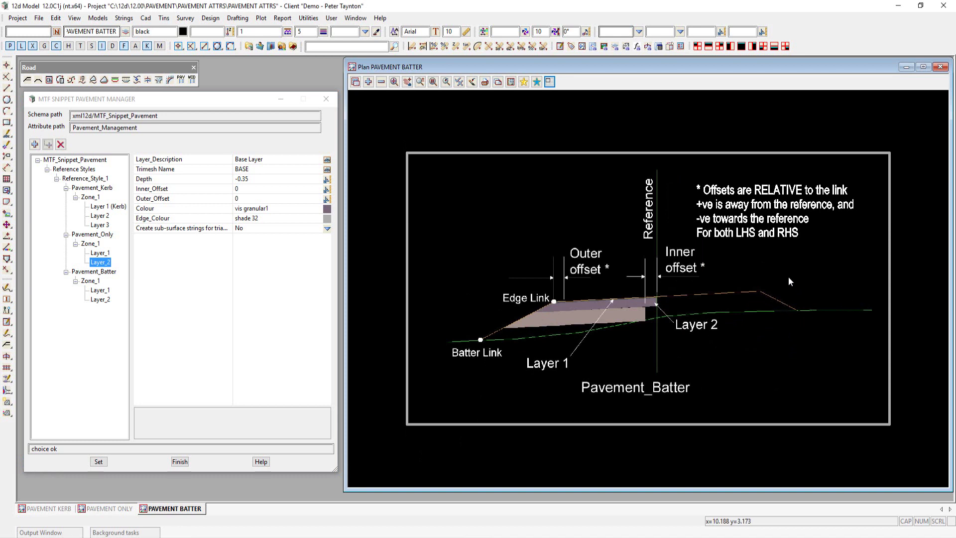
{"action": "left_click", "coordinate": [91, 281]}
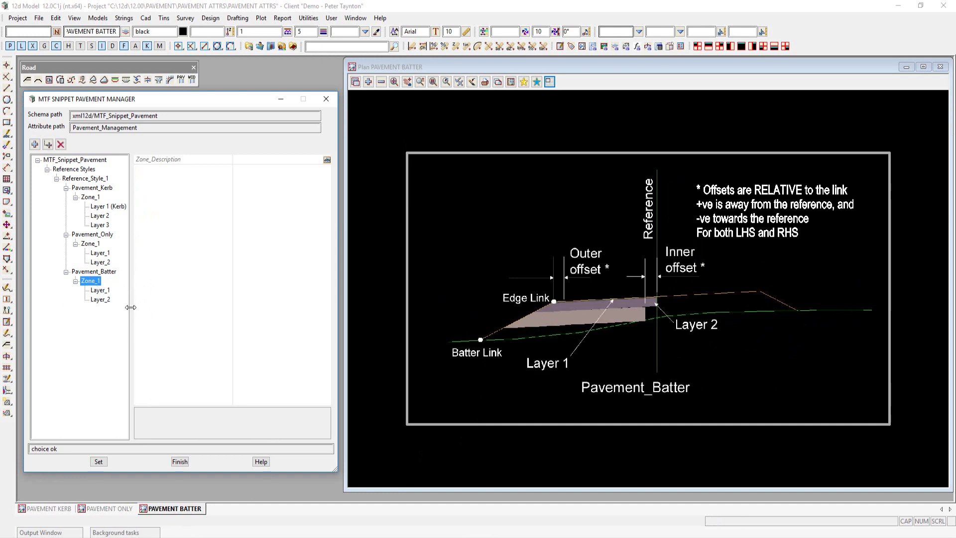
{"action": "left_click", "coordinate": [100, 290]}
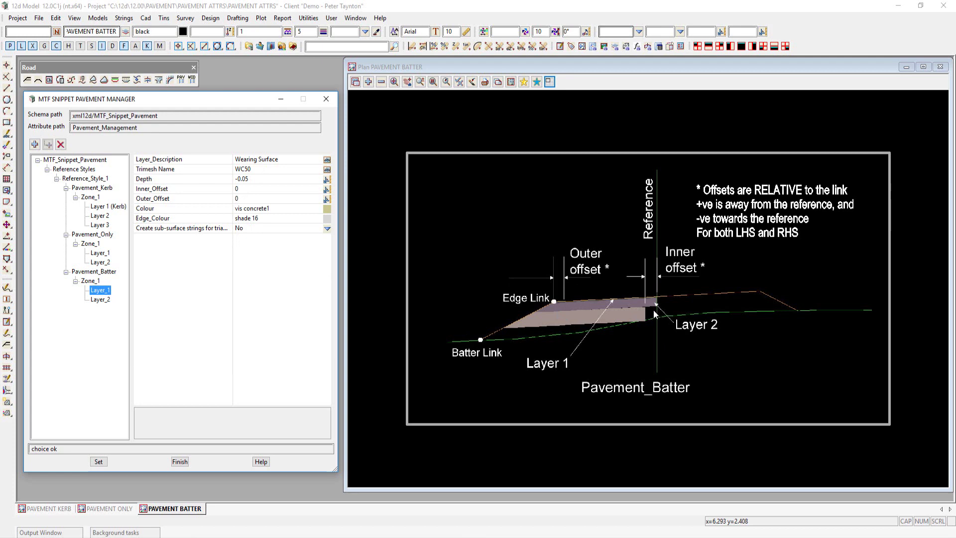
- Select Pavement_Batter's Layer_2 to view its BASE trimesh, depth -0.35 and edge shade 32
{"action": "left_click", "coordinate": [100, 299]}
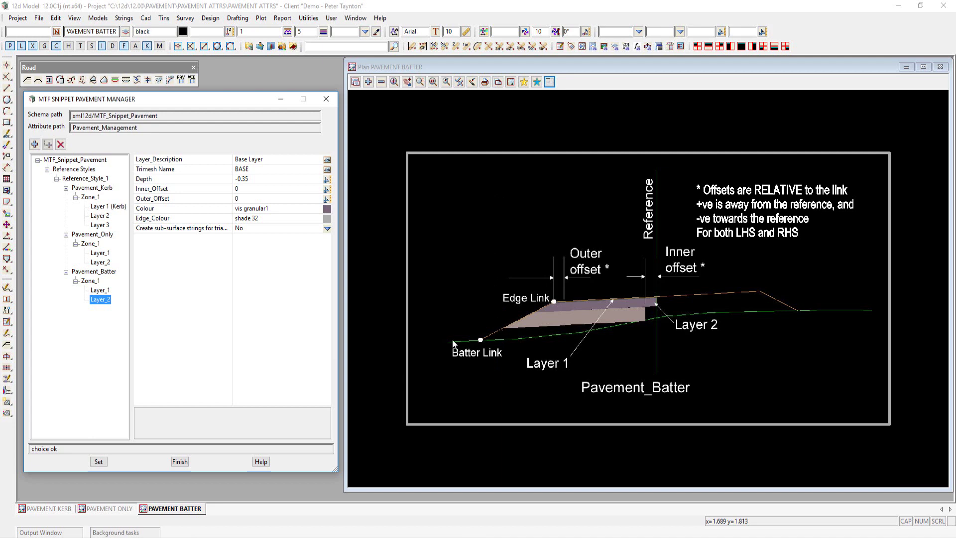
- Add Reference_Style_2 under Reference Styles and Pavement_Kerb beneath it
{"action": "left_click", "coordinate": [67, 169]}
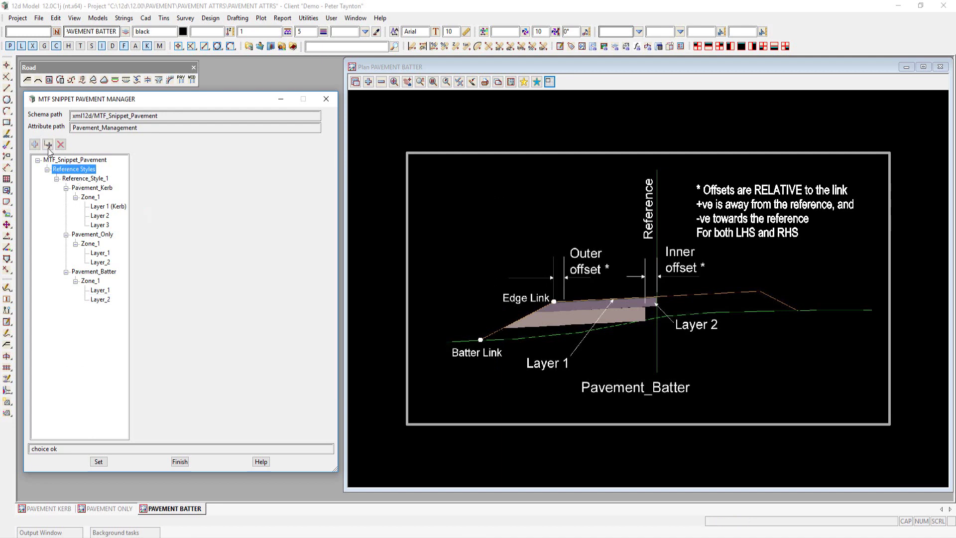
{"action": "left_click", "coordinate": [48, 145]}
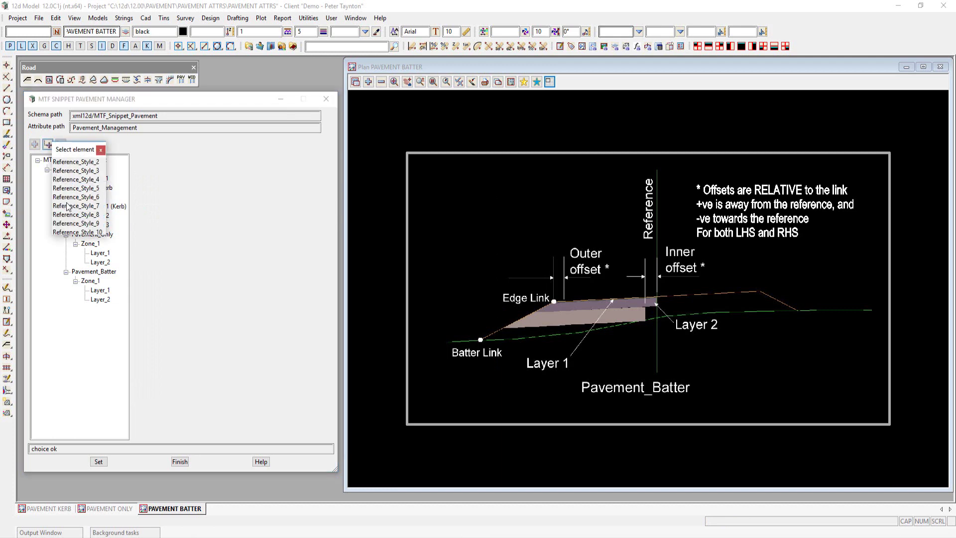
{"action": "left_click", "coordinate": [74, 163]}
{"action": "left_click", "coordinate": [47, 145]}
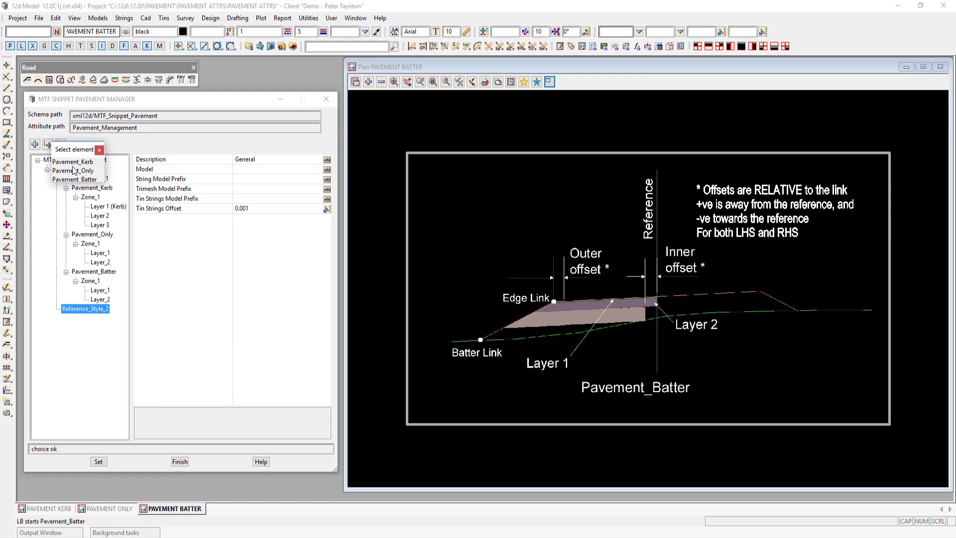
{"action": "left_click", "coordinate": [72, 163]}
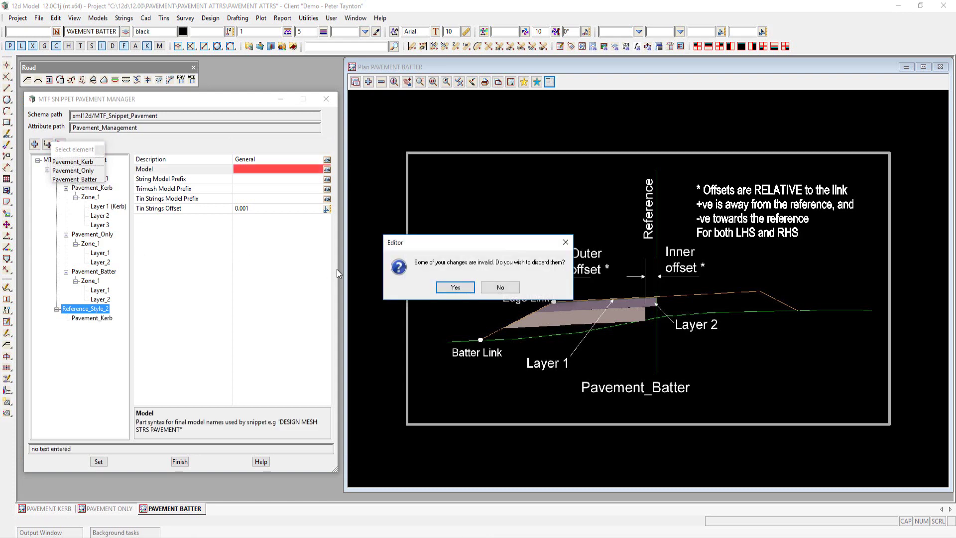
- Discard the invalid change and request deletion of the Reference_Style_2 node
{"action": "left_click", "coordinate": [461, 289]}
{"action": "left_click", "coordinate": [80, 309]}
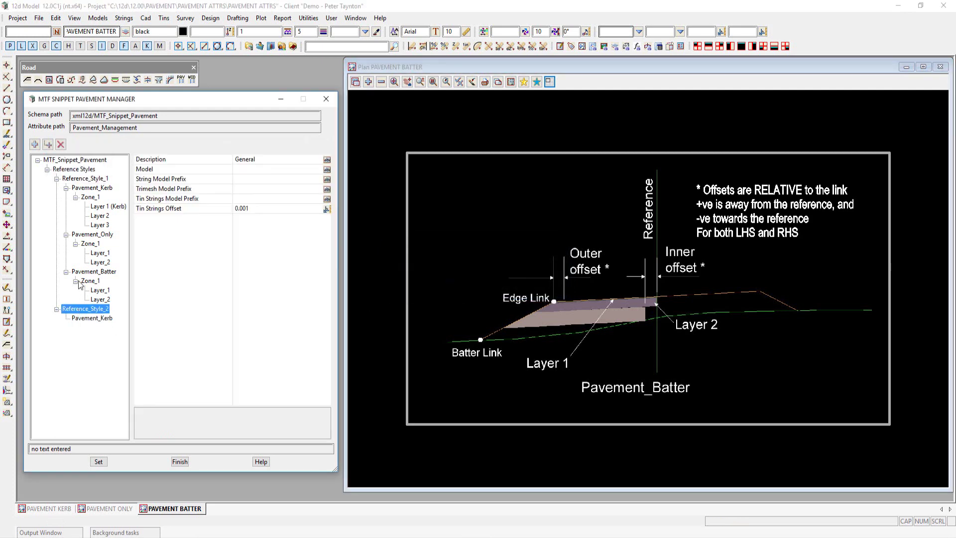
{"action": "left_click", "coordinate": [60, 145]}
- Confirm deleting Reference_Style_2 and apply the attributes with Set
{"action": "left_click", "coordinate": [458, 288]}
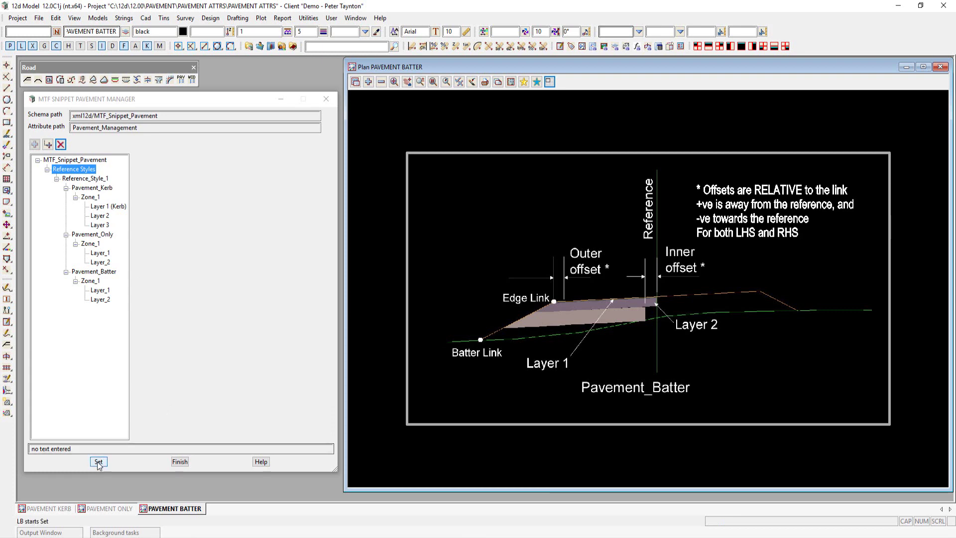
{"action": "left_click", "coordinate": [98, 461]}
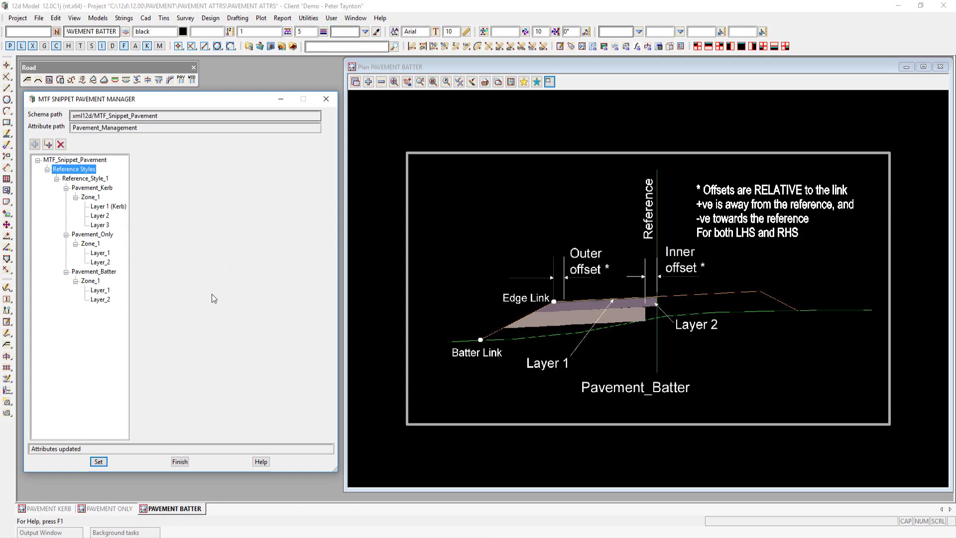
- Tear off the User > Beta > Pavement menu as a floating panel clear of the diagram
{"action": "left_click", "coordinate": [333, 19]}
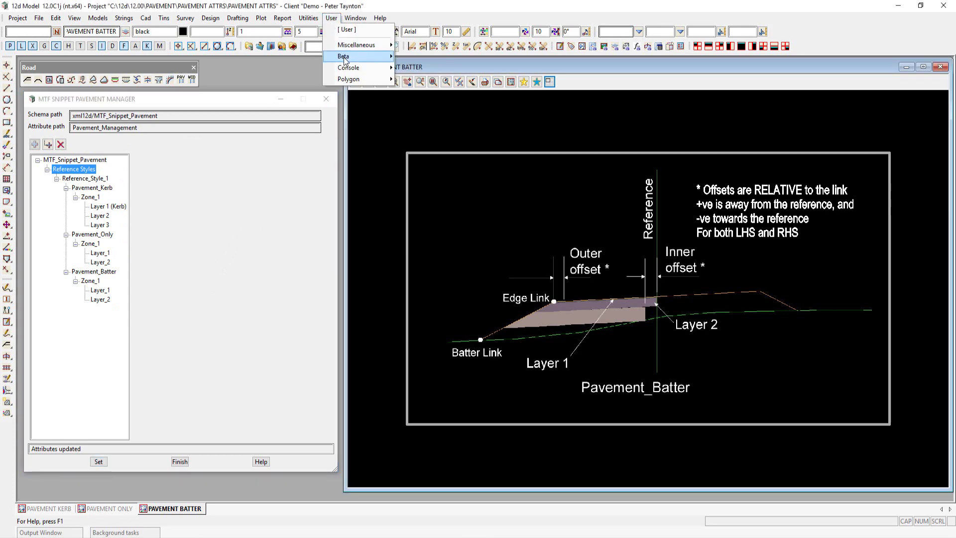
{"action": "mouse_move", "coordinate": [343, 60]}
{"action": "mouse_move", "coordinate": [492, 277]}
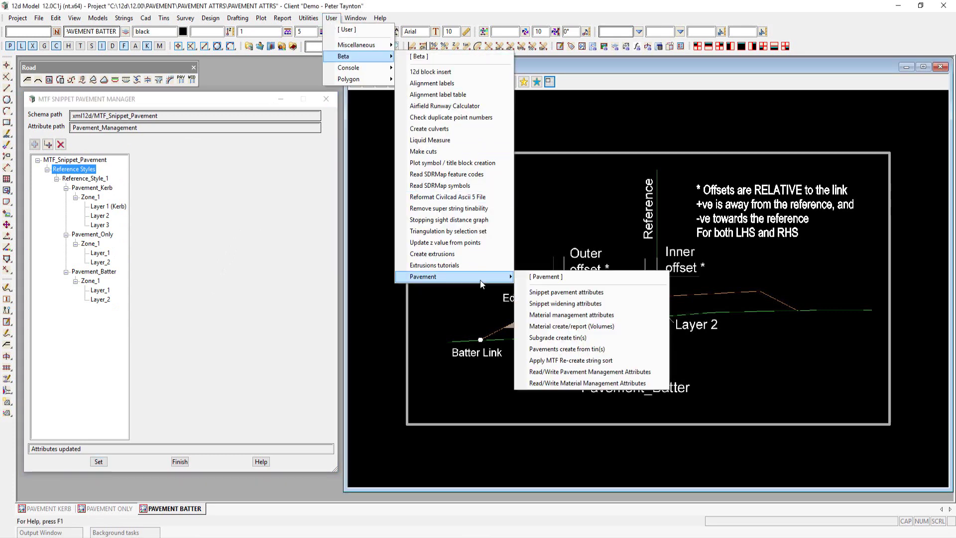
{"action": "left_click", "coordinate": [576, 279]}
{"action": "left_click_drag", "start_coordinate": [527, 290], "coordinate": [535, 56]}
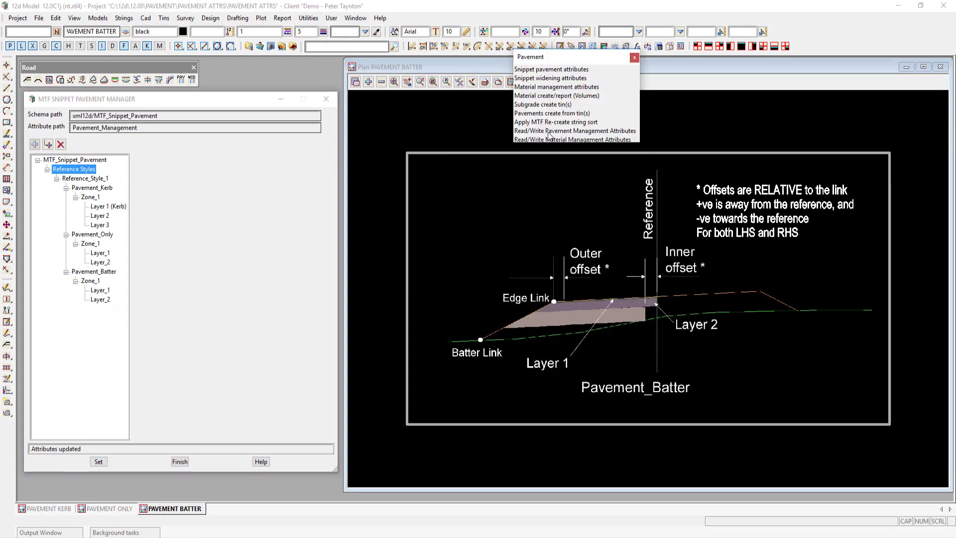
- Open Read/Write Pavement Management Attributes and choose '12d Pavement attributes.12dpm'
{"action": "left_click", "coordinate": [589, 132]}
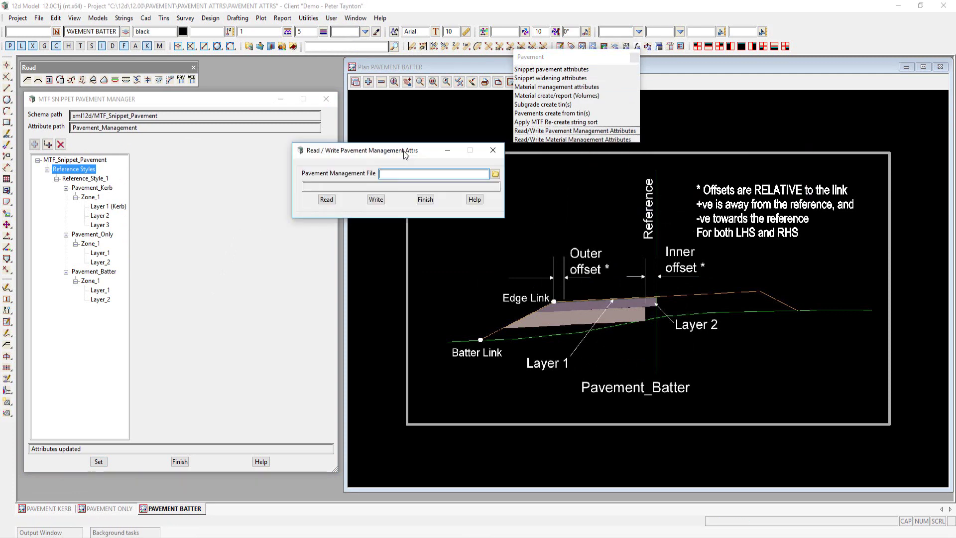
{"action": "left_click", "coordinate": [495, 174]}
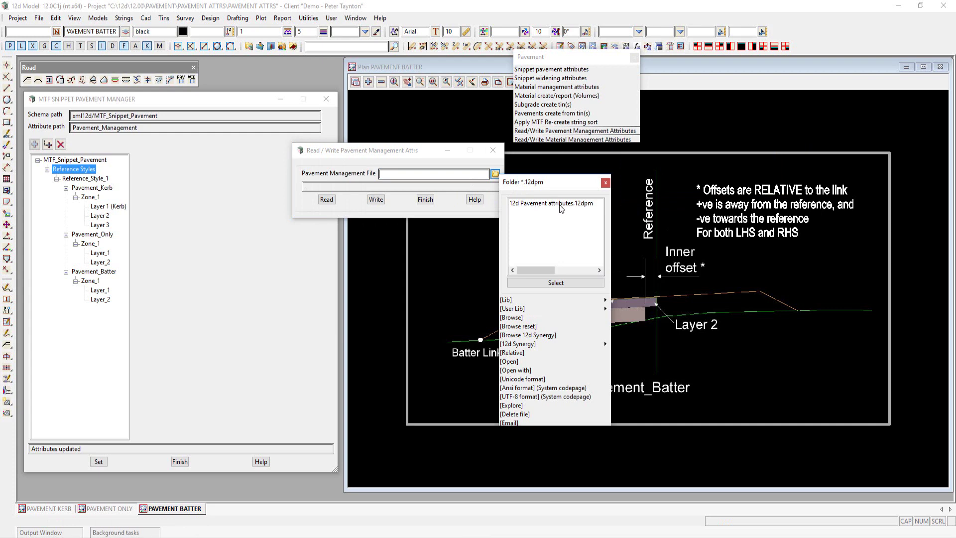
{"action": "double_click", "coordinate": [557, 202]}
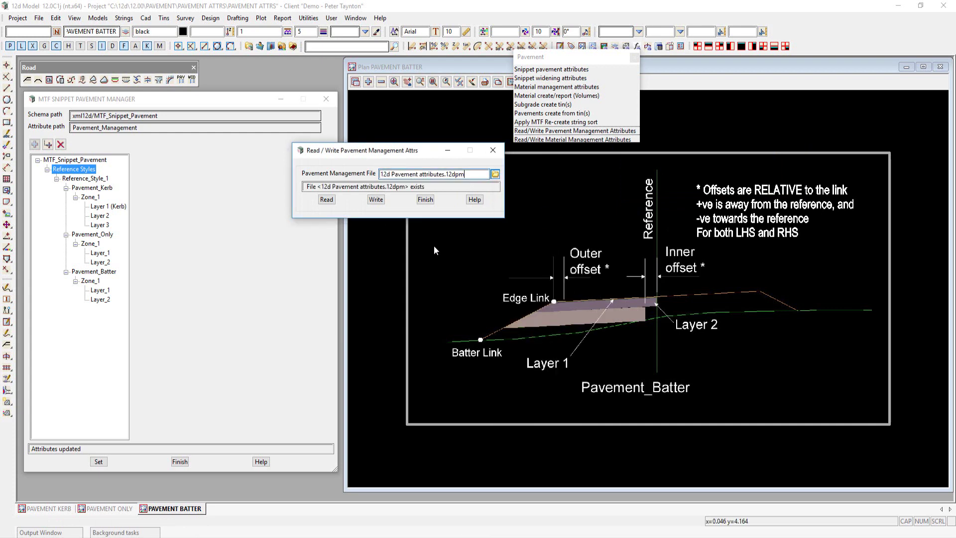